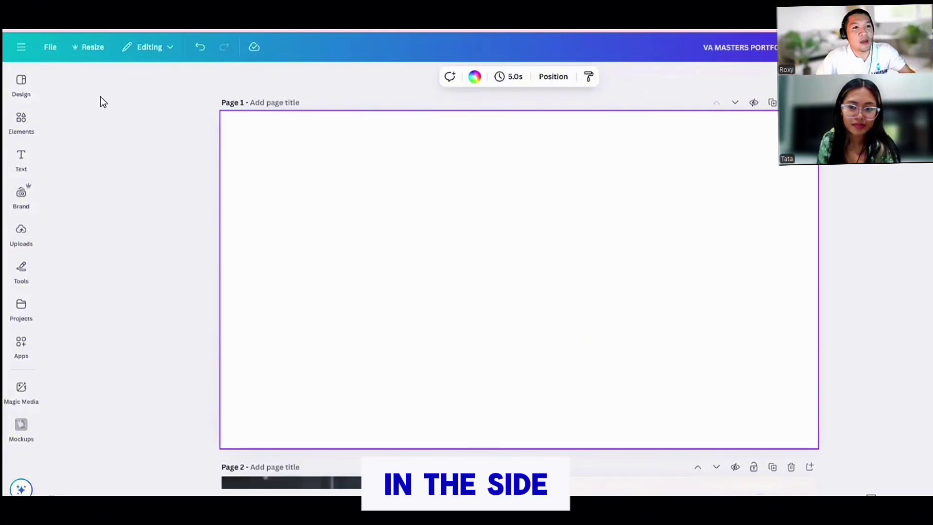
left_click(21, 127)
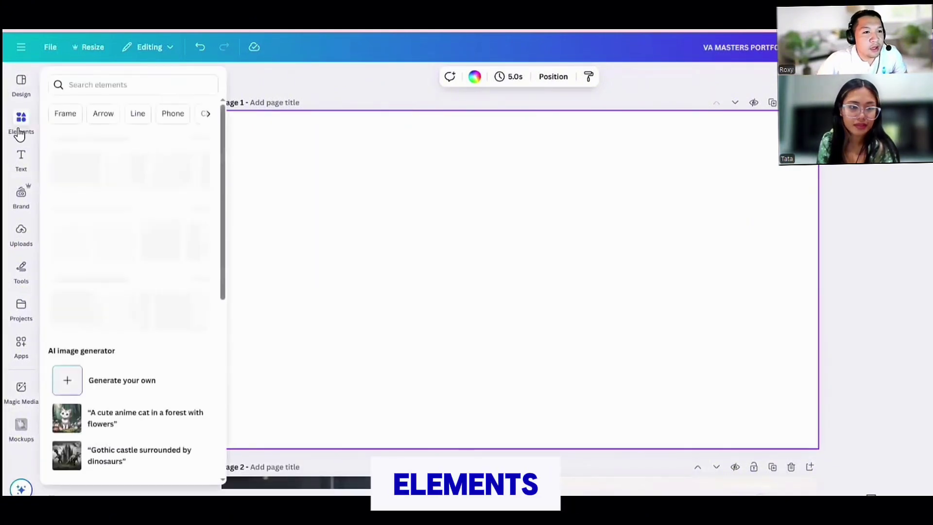
left_click(22, 199)
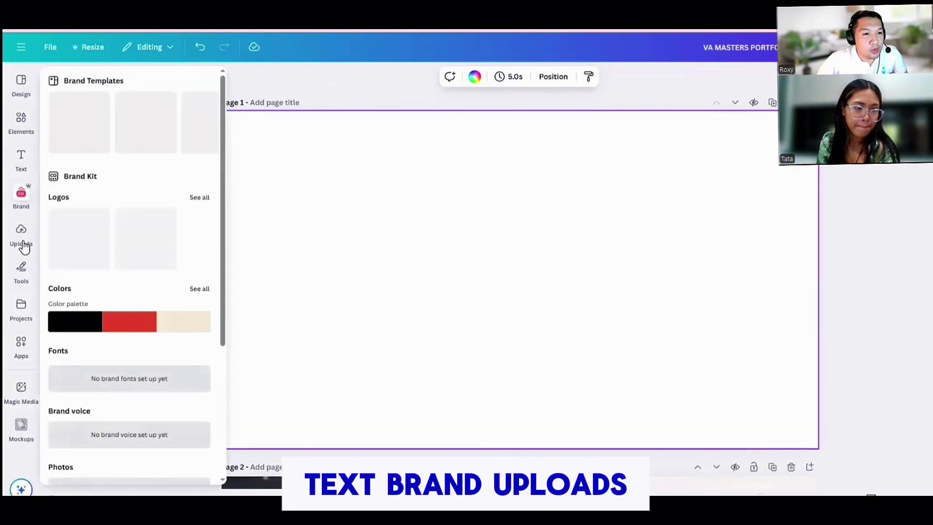
left_click(22, 241)
left_click(21, 270)
left_click(22, 311)
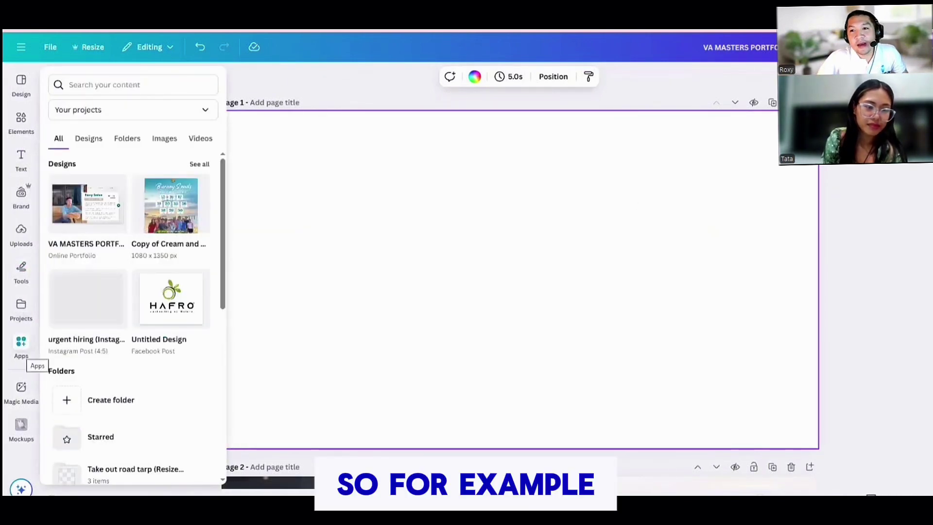
key("Escape")
key("Escape")
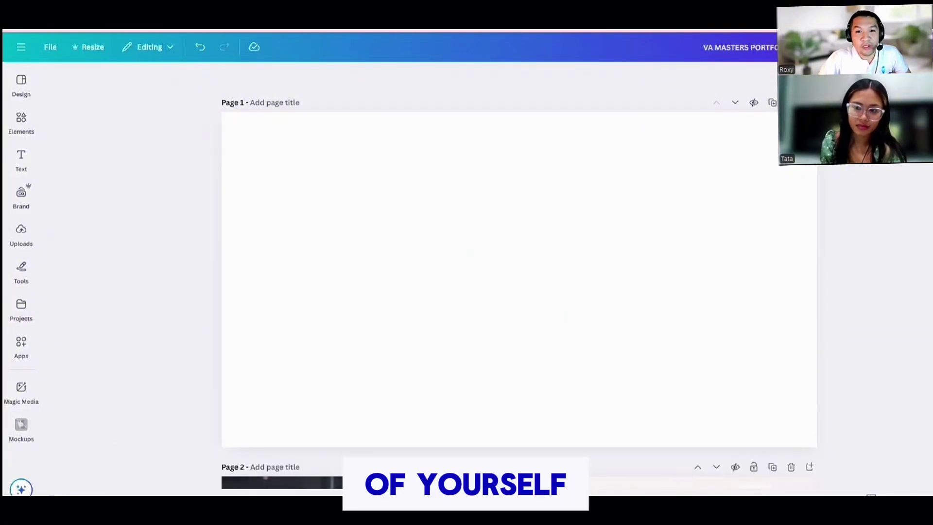
Copy the portrait photo from Page 2 and paste it onto Page 1.
left_click(453, 483)
right_click(452, 485)
left_click(503, 178)
right_click(410, 170)
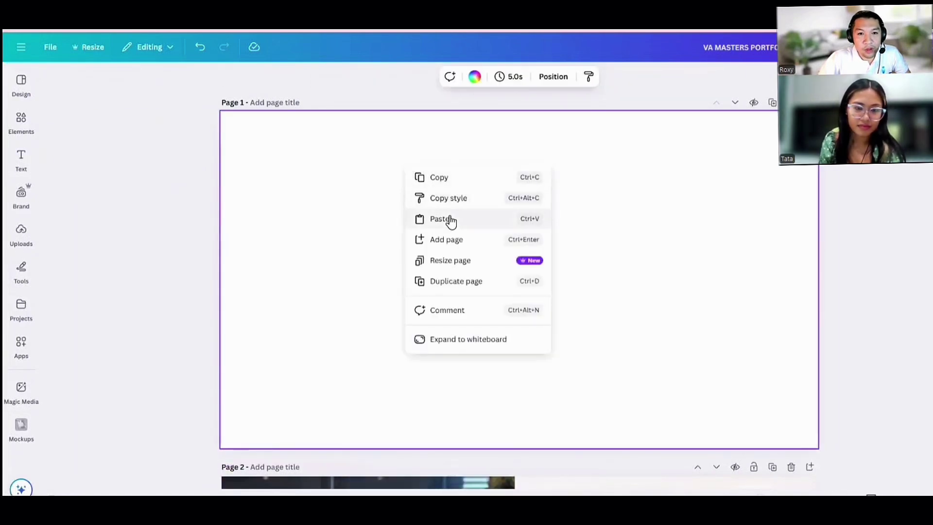
left_click(477, 219)
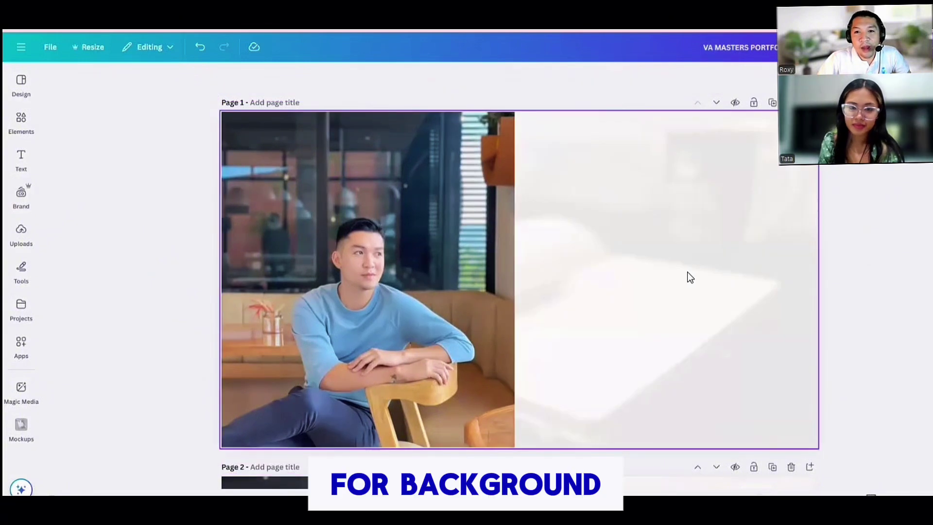
Fade the notebook background image to 49 transparency.
double_click(689, 277)
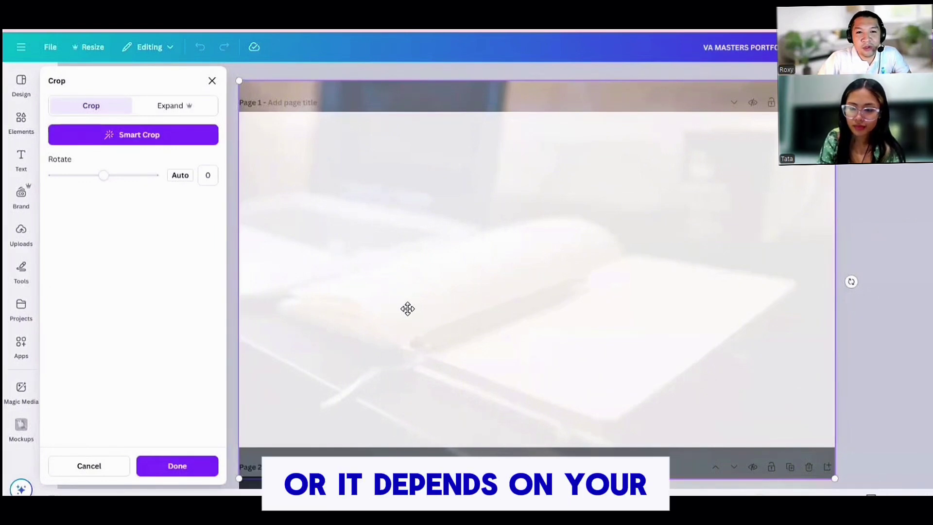
left_click(73, 465)
left_click(548, 77)
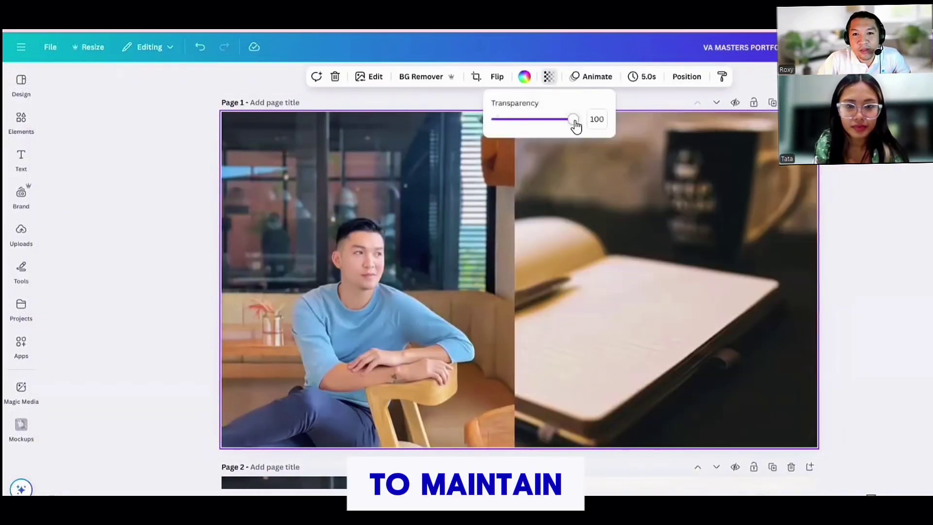
left_click_drag(575, 125, 530, 126)
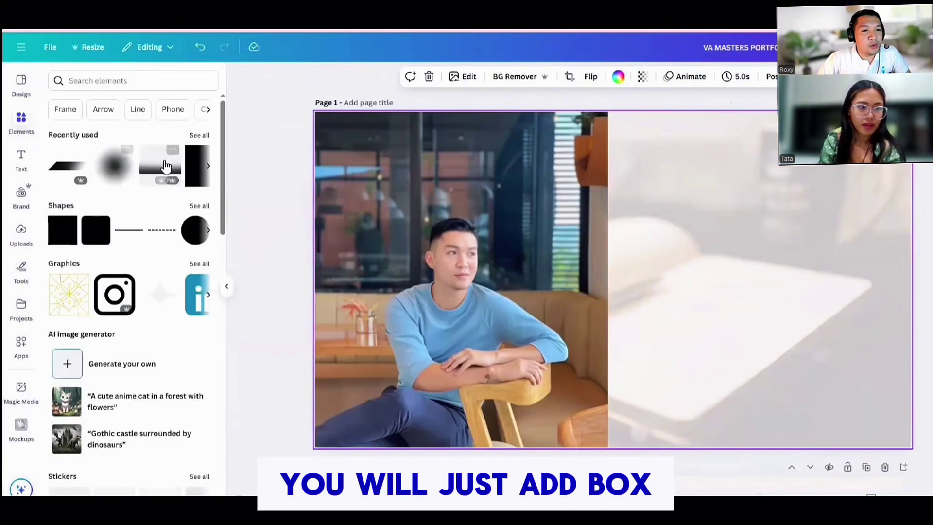
Add a white square and enlarge it into a wide card on the page's right side.
left_click(63, 229)
left_click(375, 77)
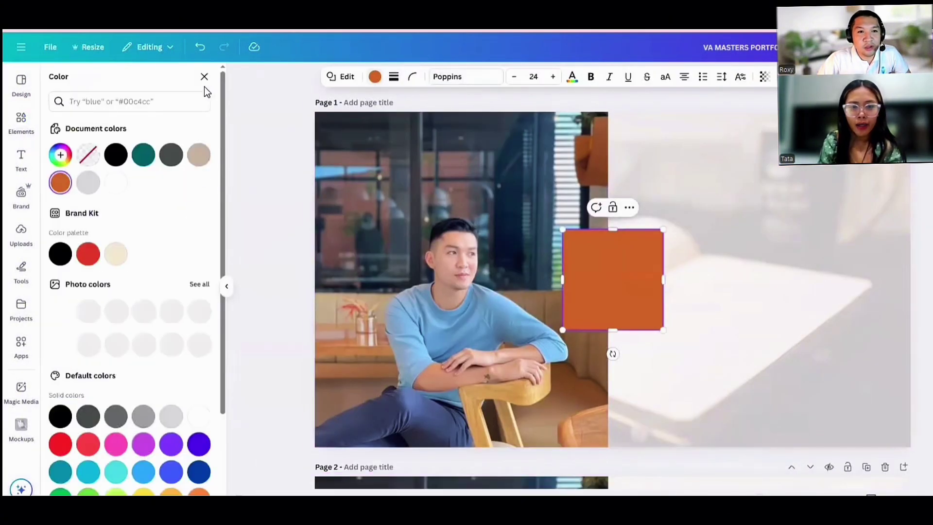
left_click(117, 182)
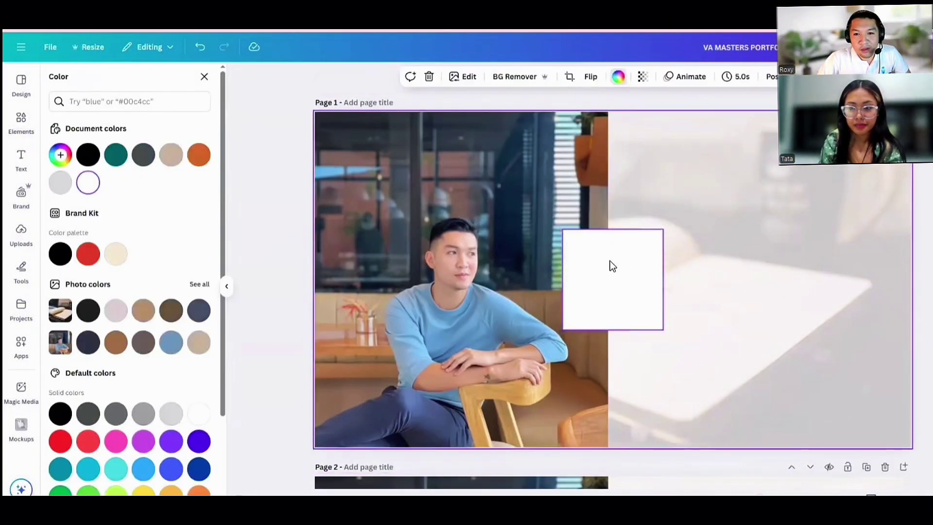
left_click_drag(610, 264, 517, 199)
left_click_drag(564, 256, 806, 398)
left_click_drag(658, 273, 746, 290)
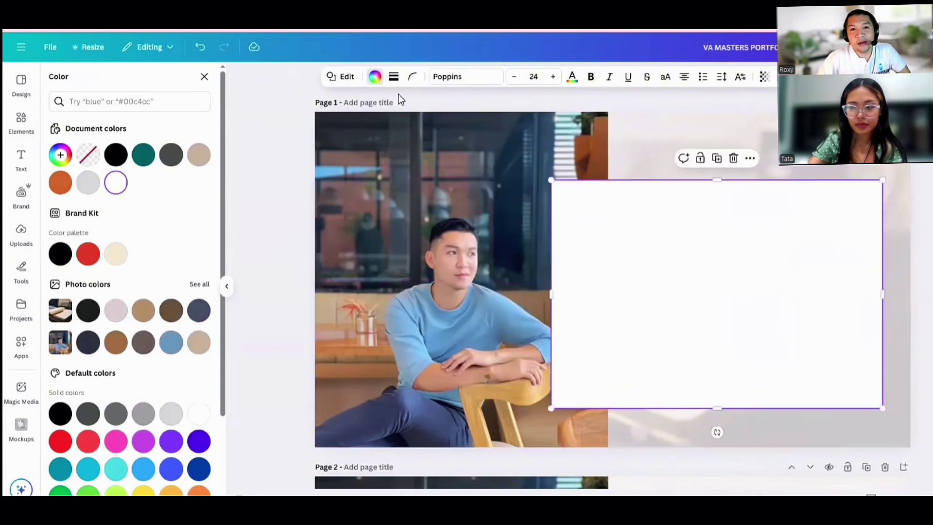
Round the card's corners to 47 and add a heading text box to it.
left_click(412, 76)
left_click_drag(360, 123, 397, 128)
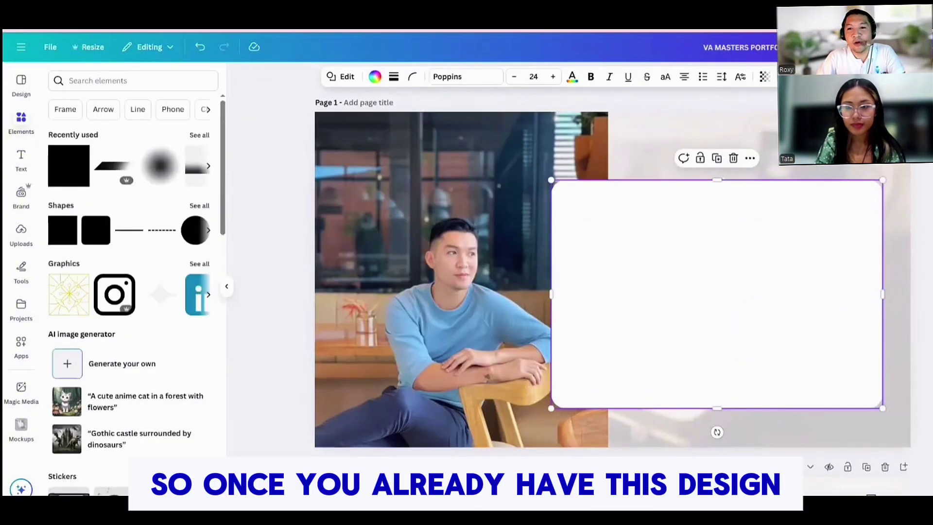
left_click_drag(716, 294, 724, 300)
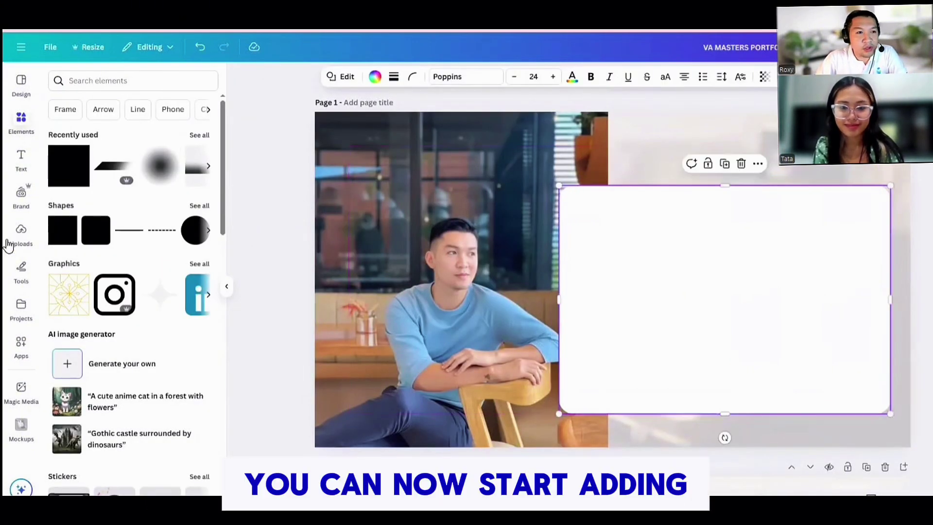
left_click(21, 158)
left_click(128, 219)
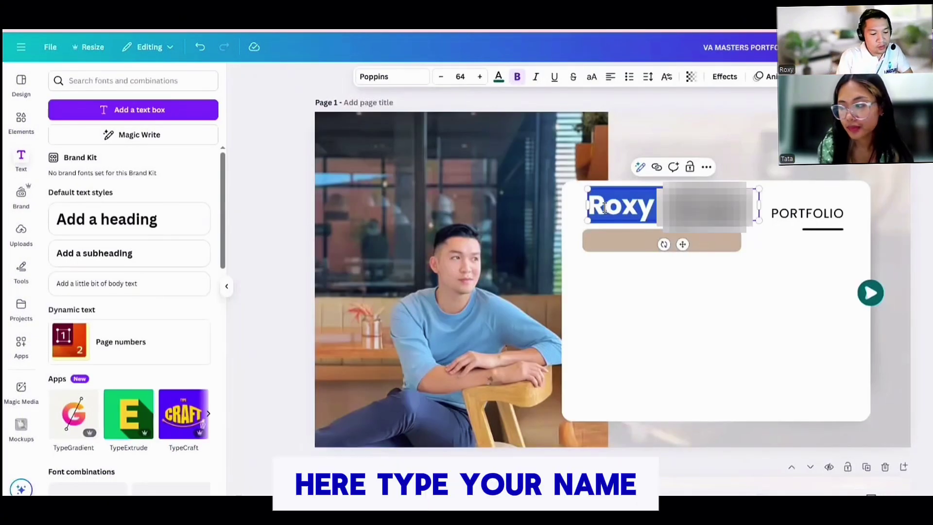
Type the owner's name into the card's heading.
type("Roxy")
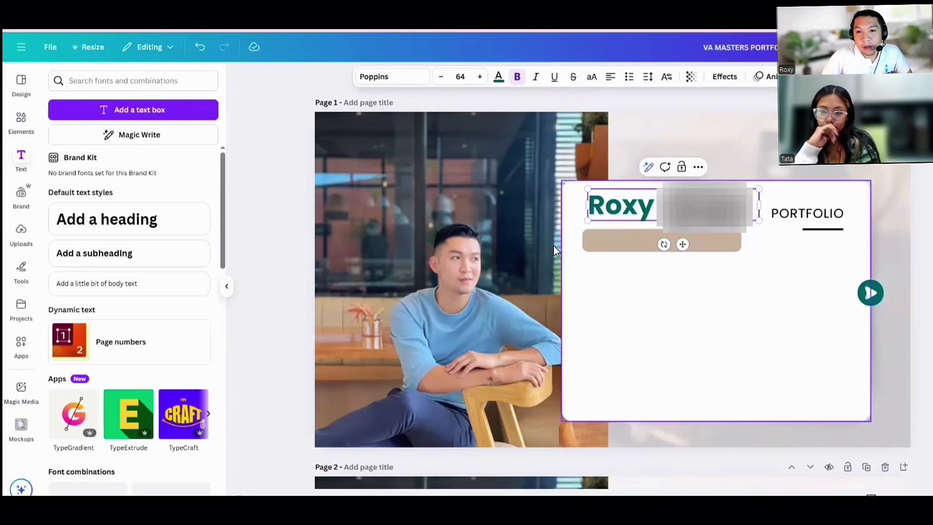
Add a one-line subheading reading 'Graphics and Video Editor' under the name.
left_click(598, 245)
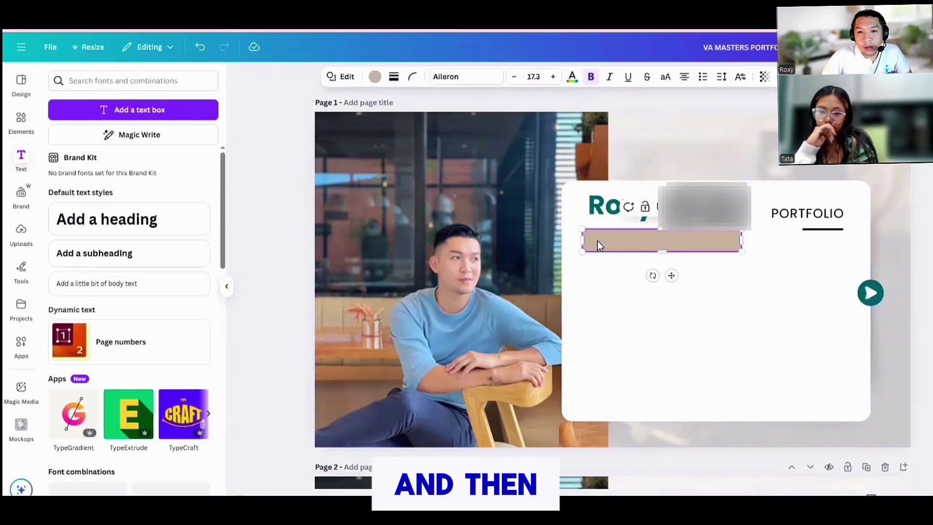
left_click(132, 246)
left_click_drag(739, 277, 685, 250)
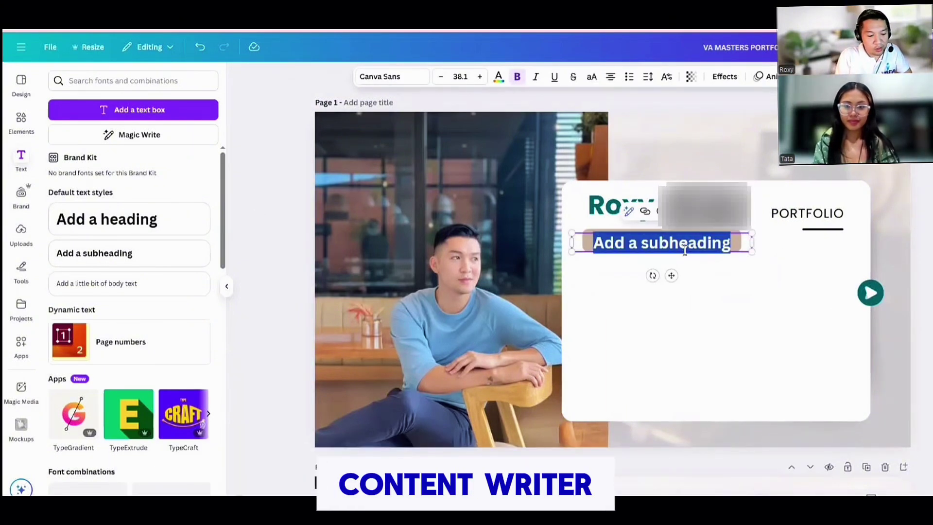
type("C")
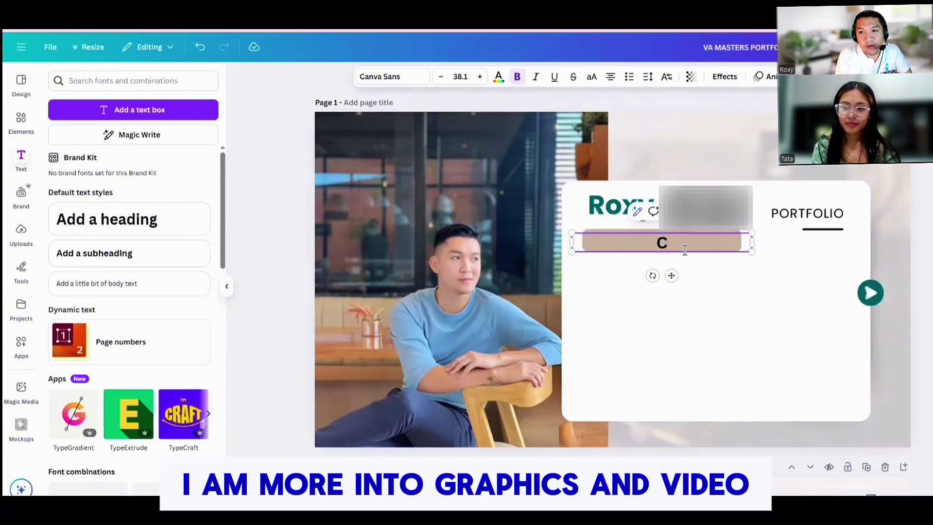
key("BackSpace")
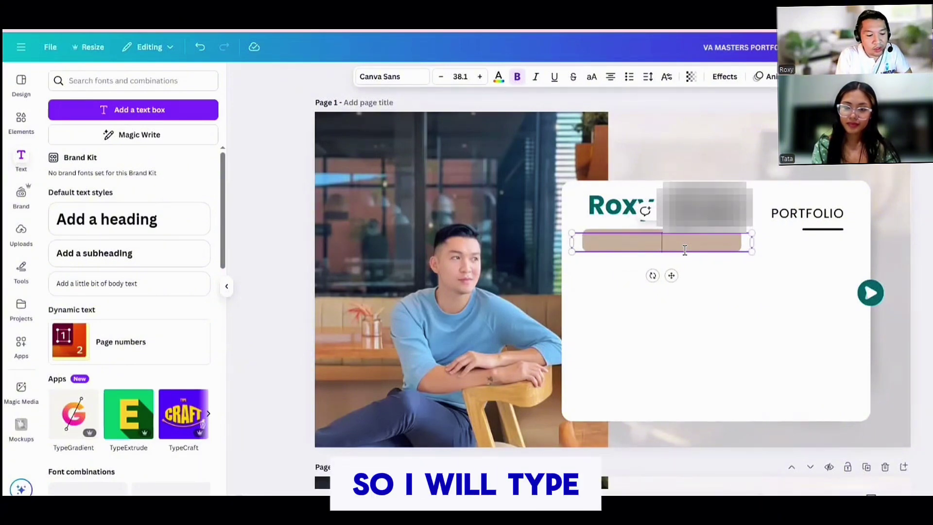
type("Graphics and")
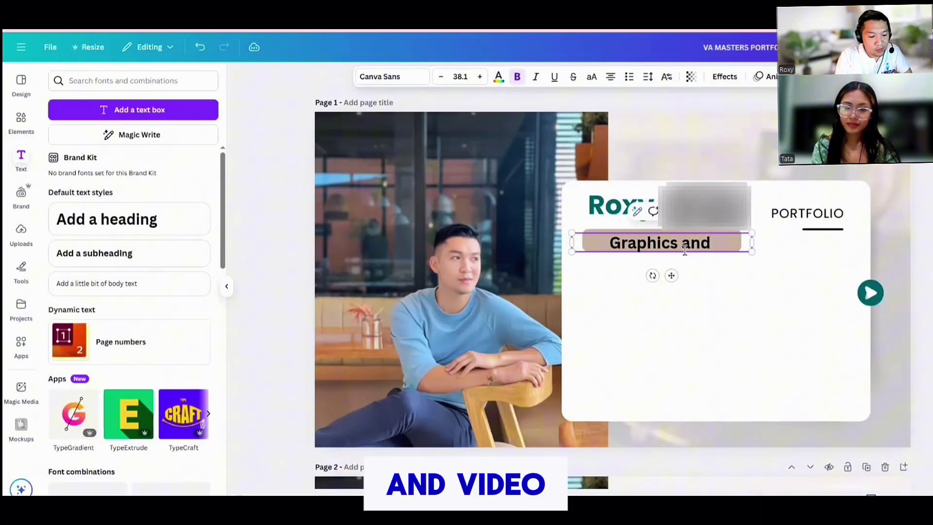
type(" Video Editor")
left_click(633, 290)
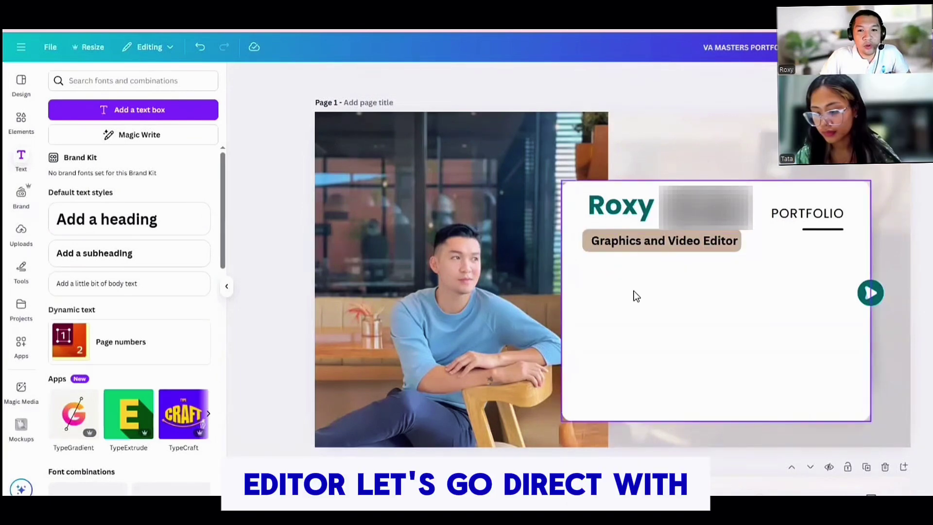
Paste the copied four-paragraph bio into the card and fit it below the role tag.
right_click(629, 285)
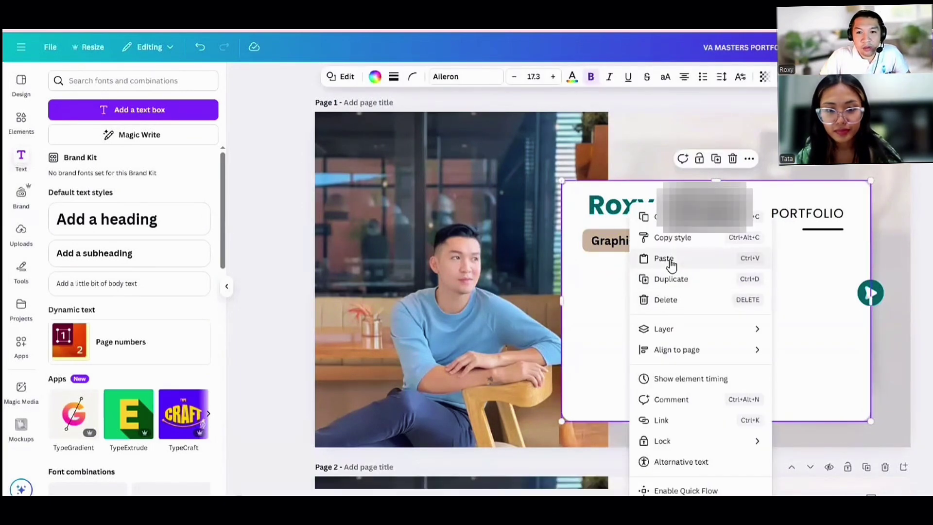
left_click(668, 262)
left_click_drag(670, 261, 702, 342)
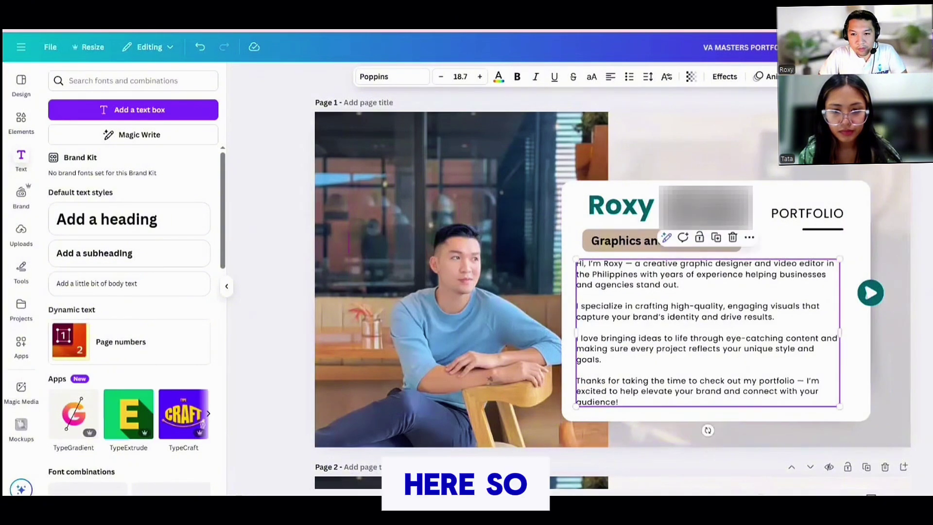
key("Escape")
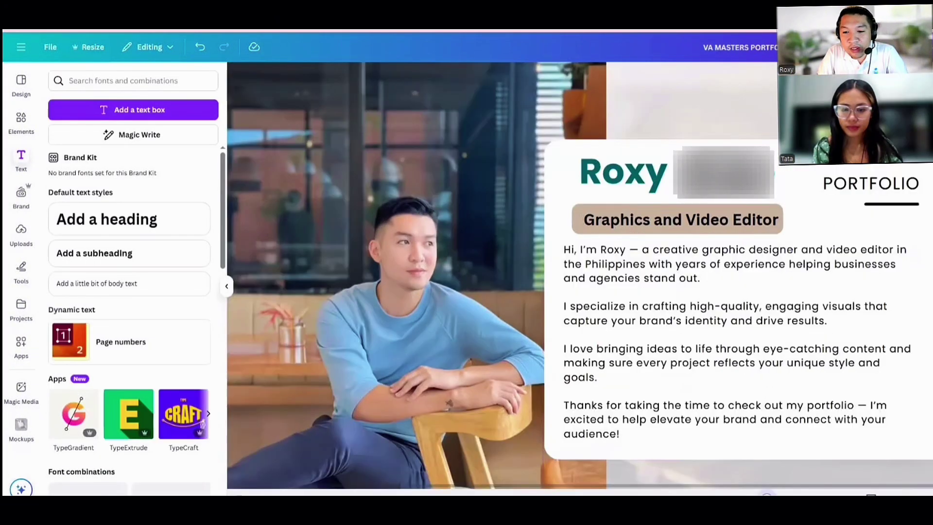
key("ctrl+minus")
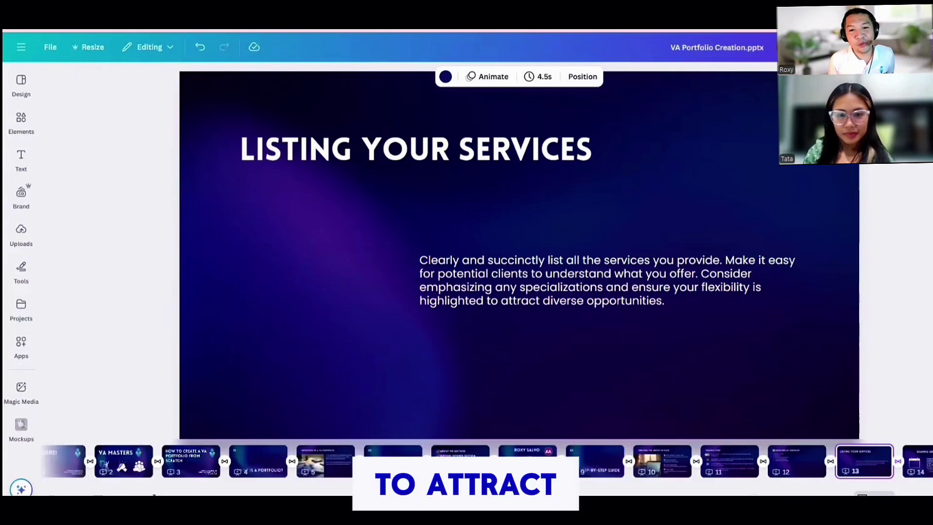
Advance the example slides to the Example Services List slide.
key("Right")
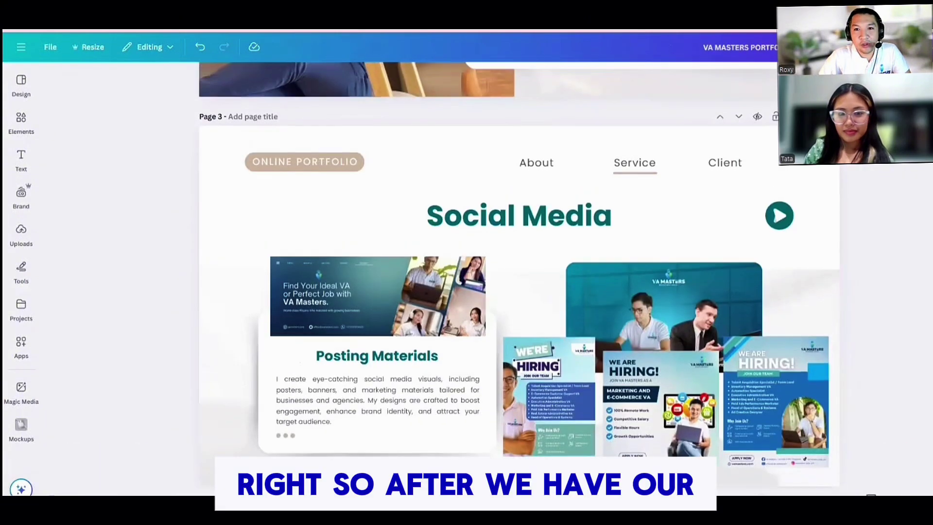
Scroll the canvas to Page 4, the Decks page with corporate deck samples.
scroll(519, 274, "up", 5)
scroll(669, 166, "up", 3)
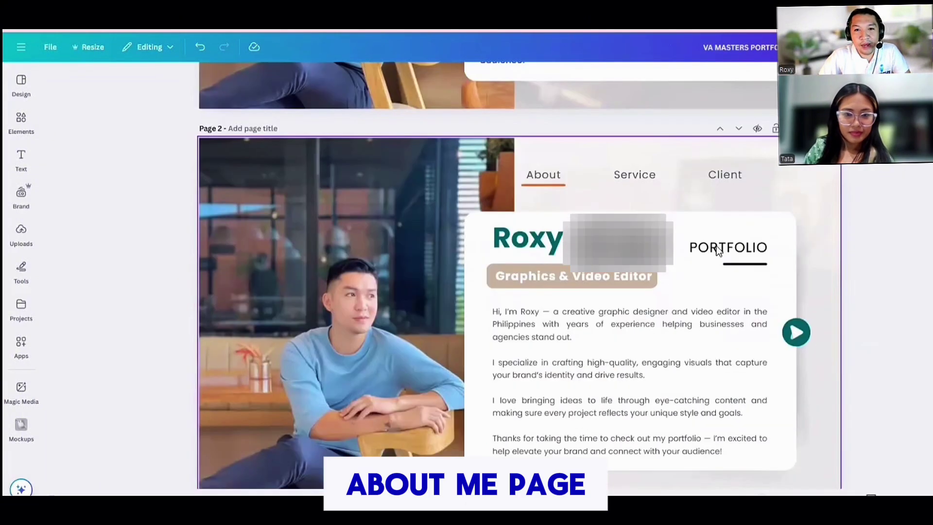
scroll(782, 297, "down", 7)
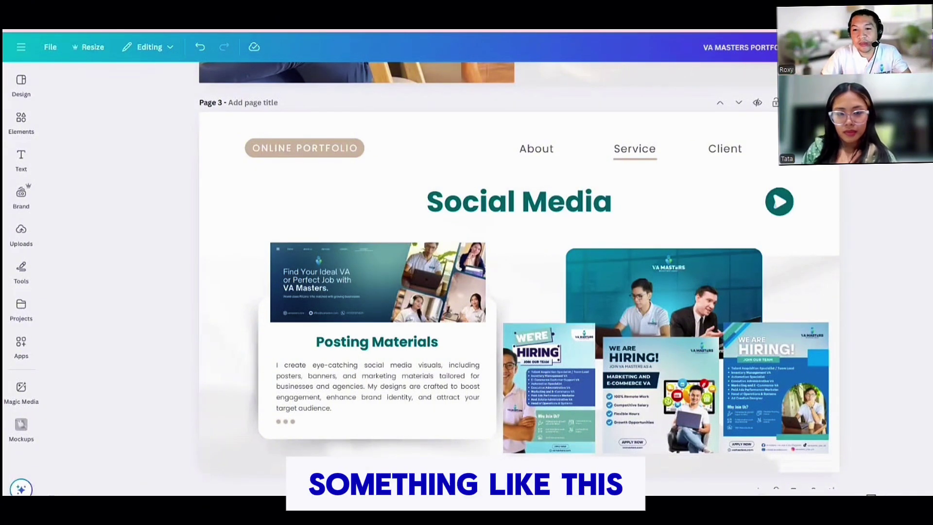
scroll(708, 235, "down", 5)
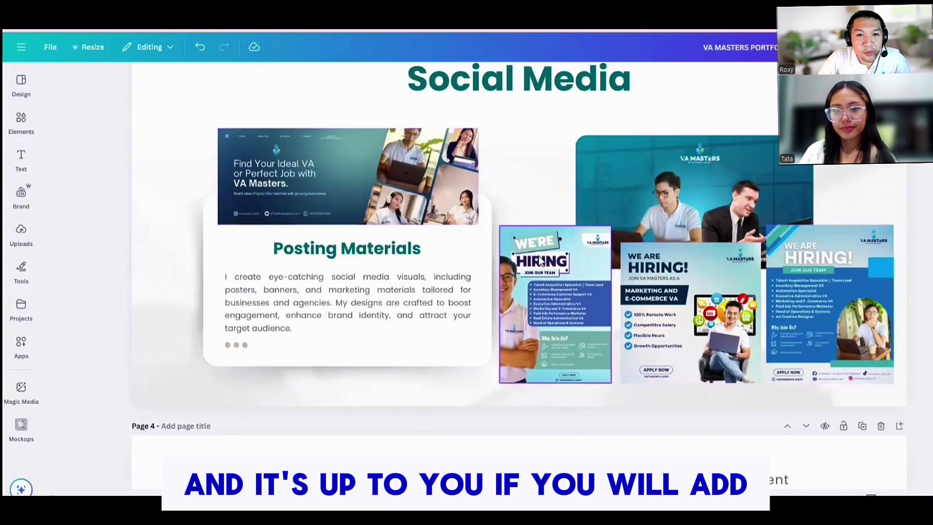
scroll(340, 292, "up", 2)
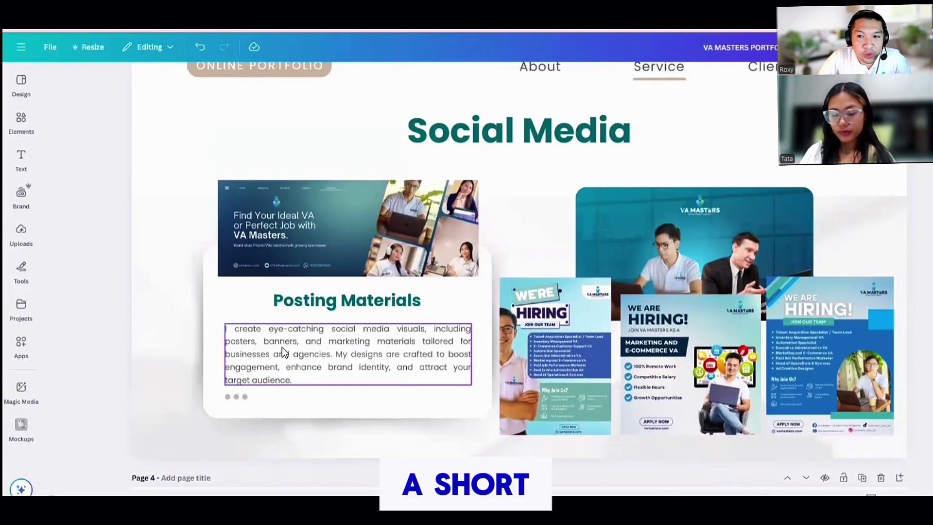
scroll(282, 347, "up", 1)
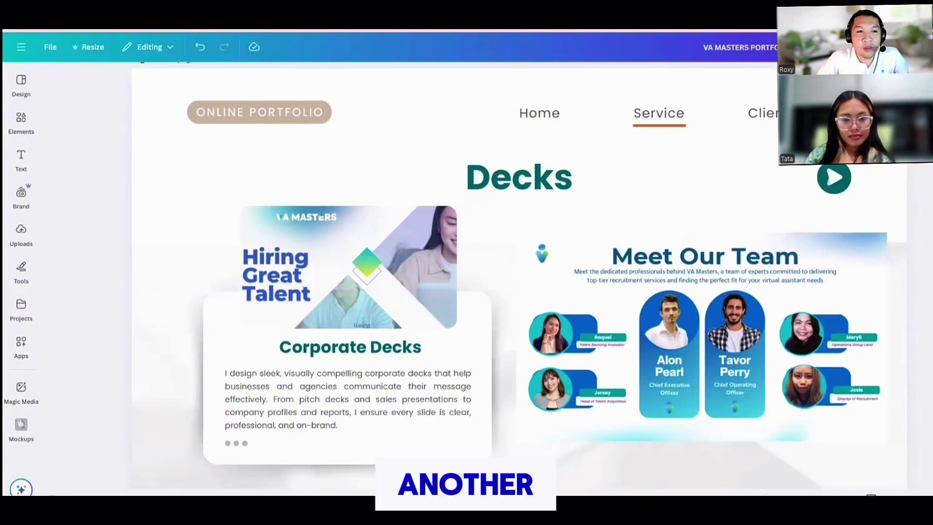
Scroll to the Long Form Videos page, briefly checking the Uploads media library.
scroll(519, 275, "down", 8)
scroll(519, 276, "down", 3)
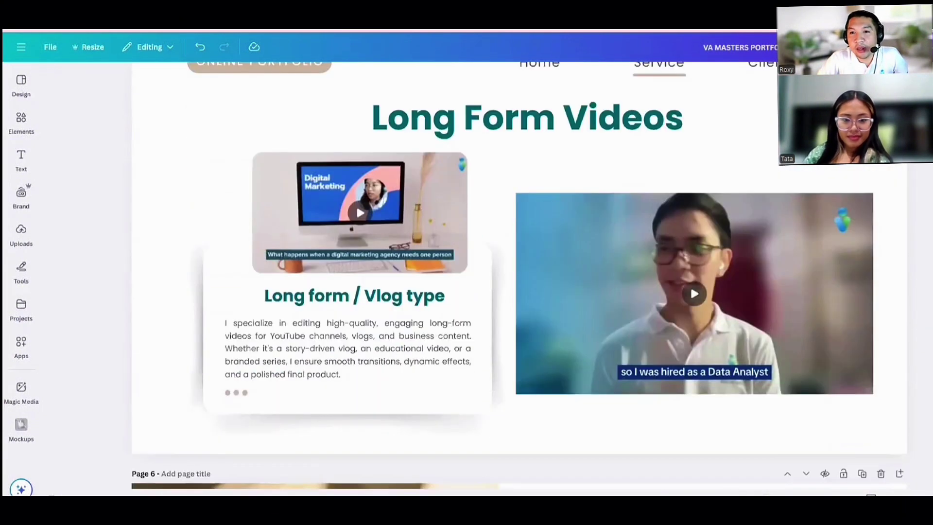
scroll(519, 275, "up", 2)
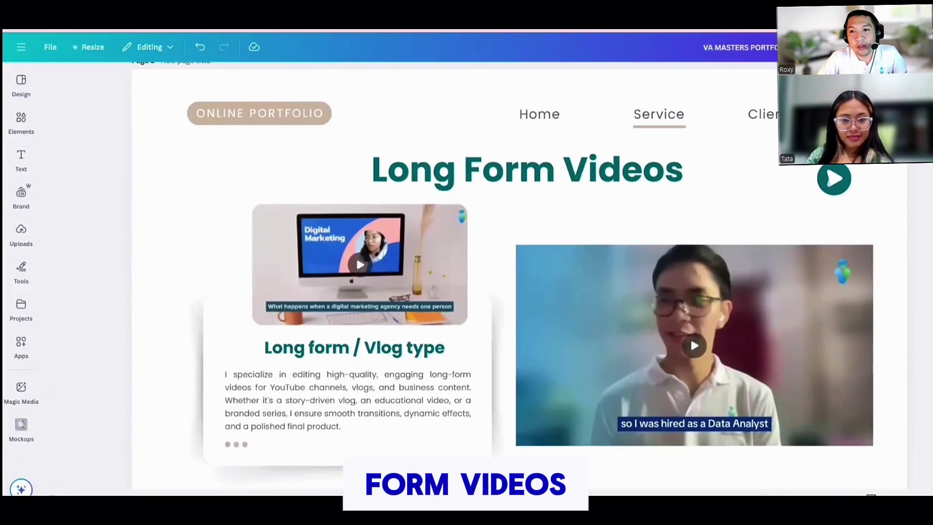
left_click(29, 227)
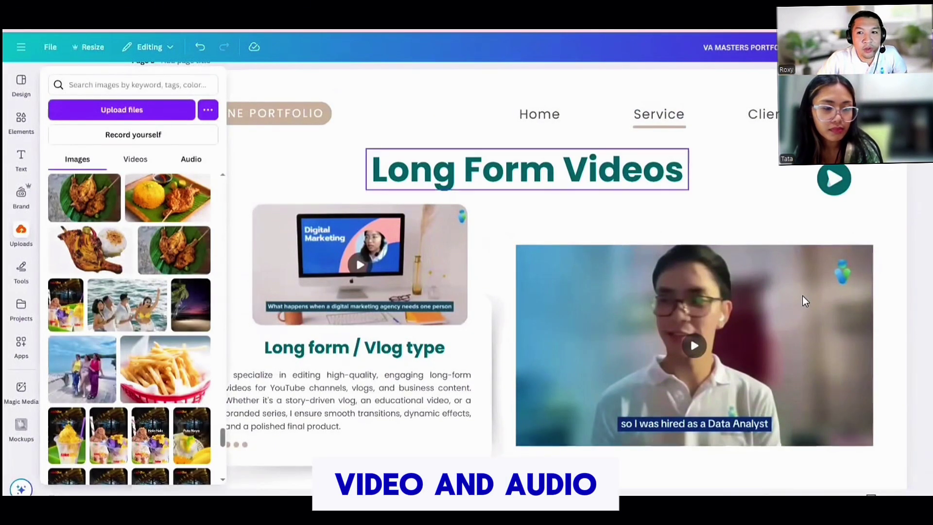
left_click(229, 279)
scroll(364, 215, "down", 1)
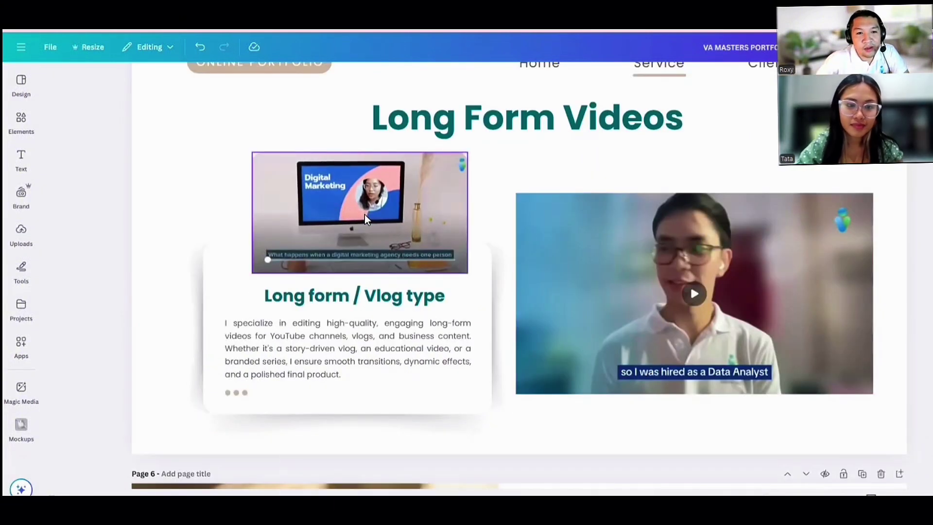
Play the Digital Marketing sample video, then scroll to the Client Testimonials page.
left_click(362, 218)
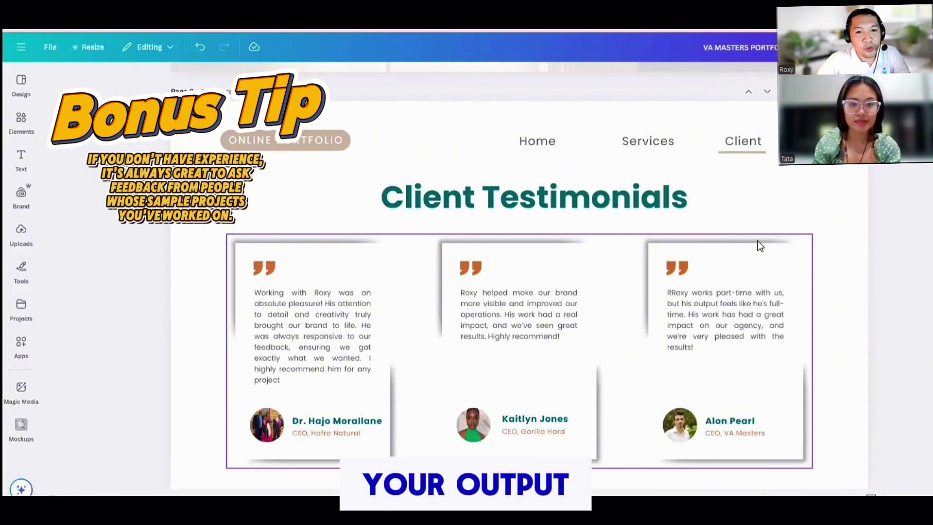
scroll(518, 272, "down", 1)
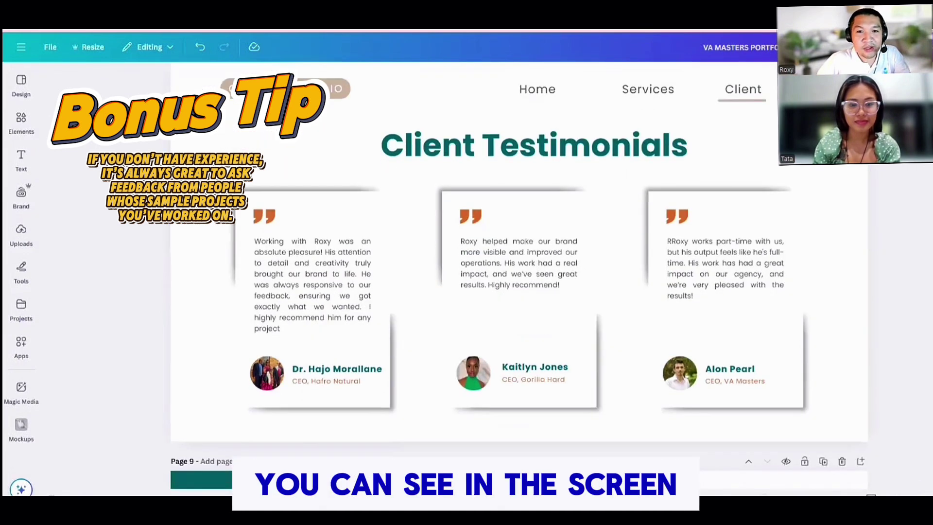